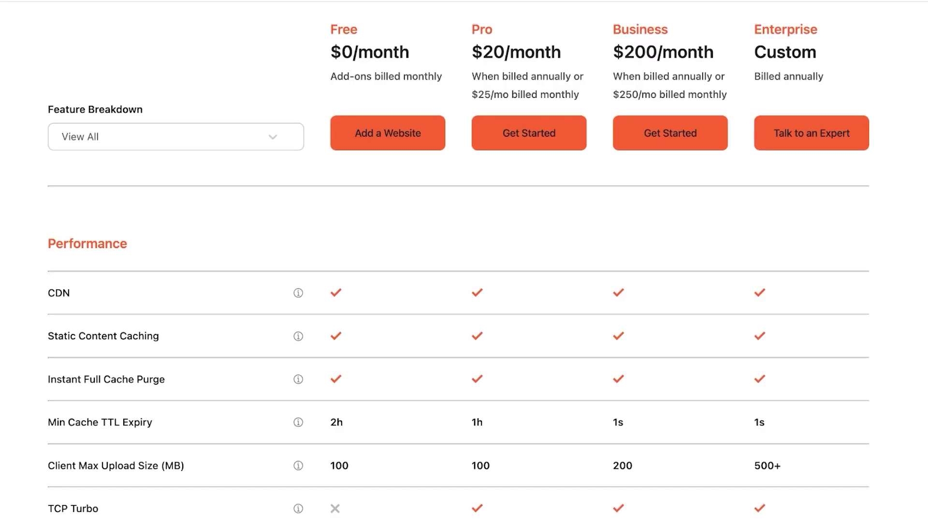
Step: Open The Spencer business dashboard from Manage My Products in the GoDaddy account menu
scroll(459, 348, down, 10)
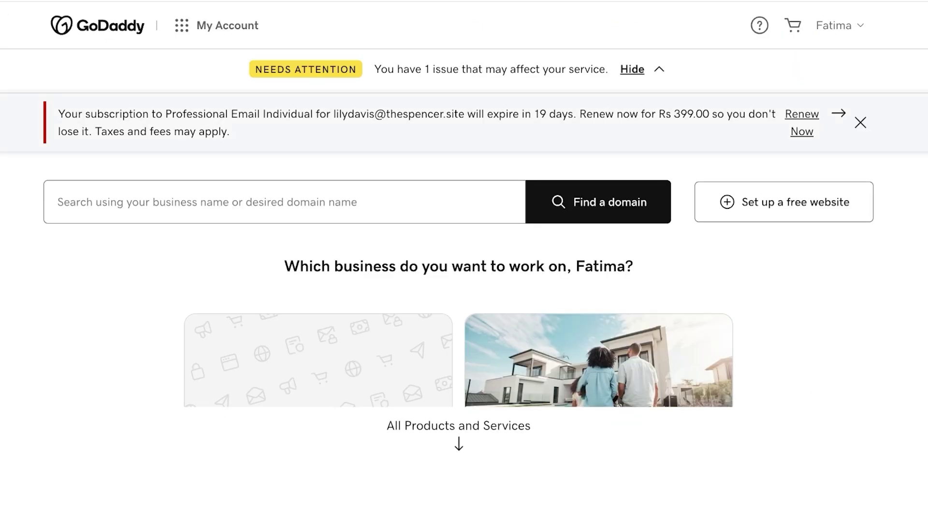
click(228, 26)
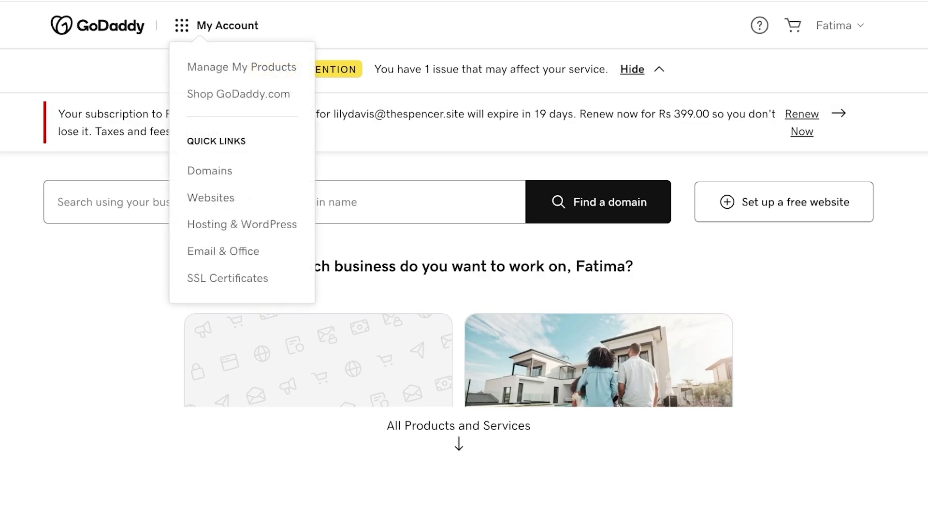
click(241, 67)
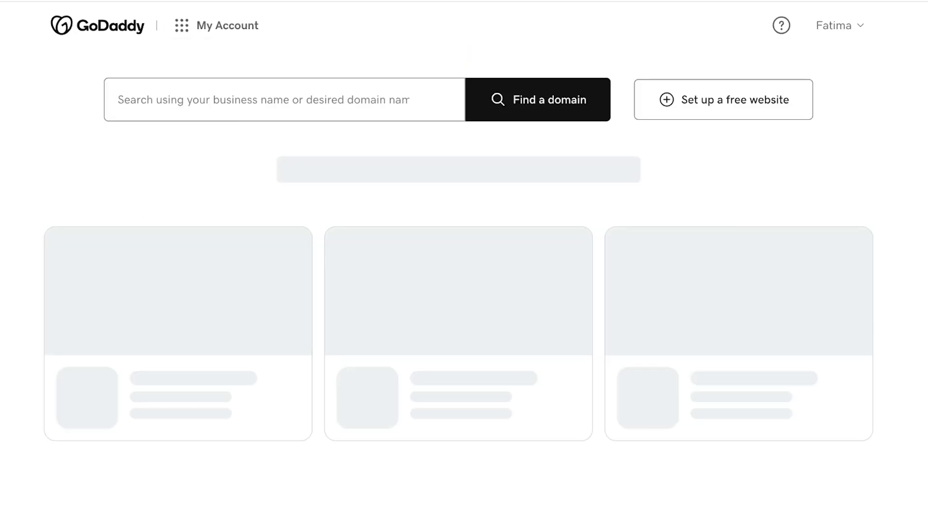
scroll(464, 261, down, 3)
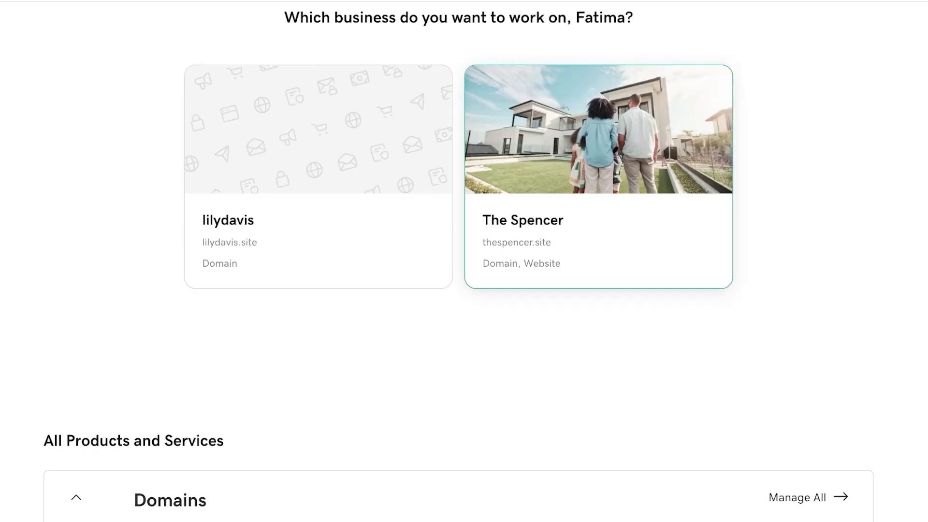
click(599, 176)
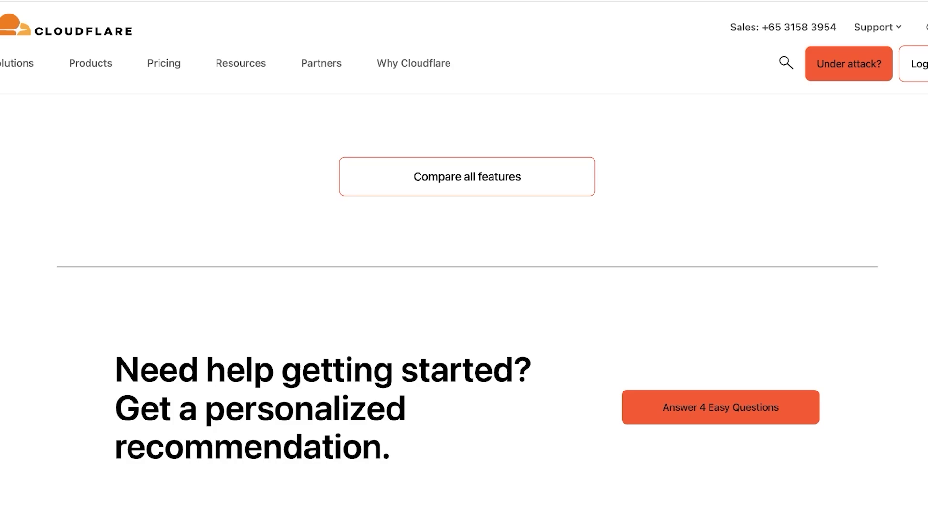
scroll(467, 290, down, 1)
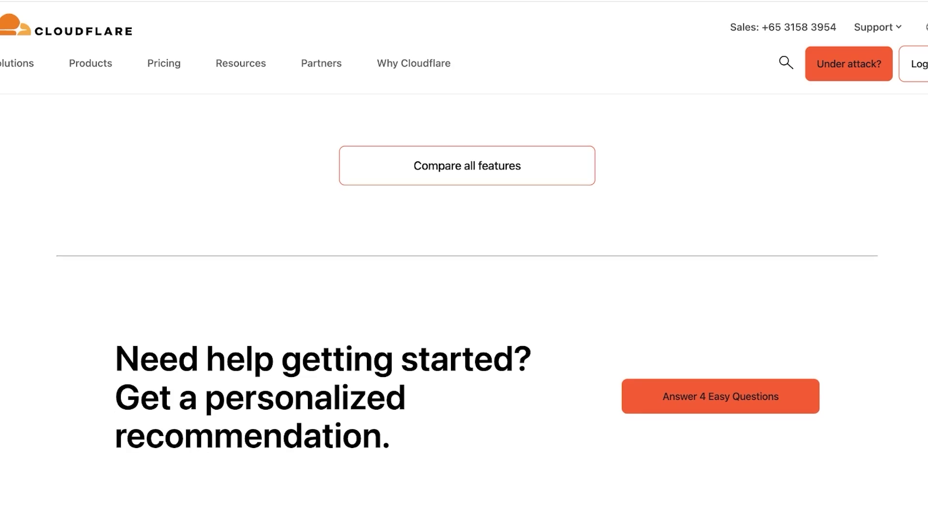
scroll(467, 313, up, 1)
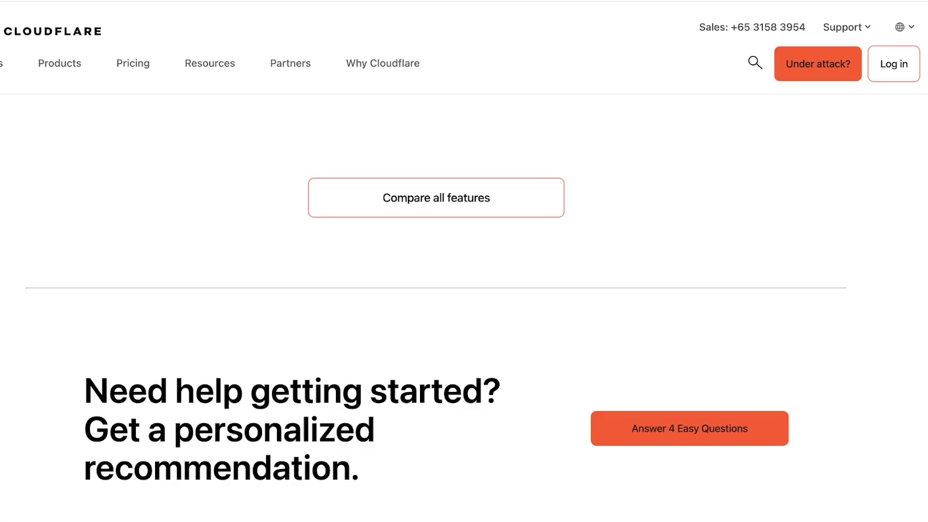
scroll(465, 290, up, 5)
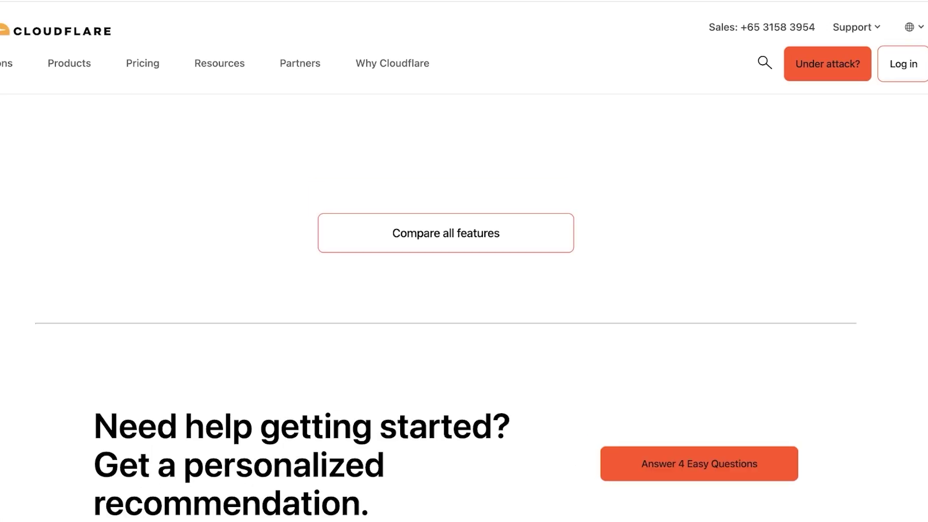
scroll(464, 290, up, 5)
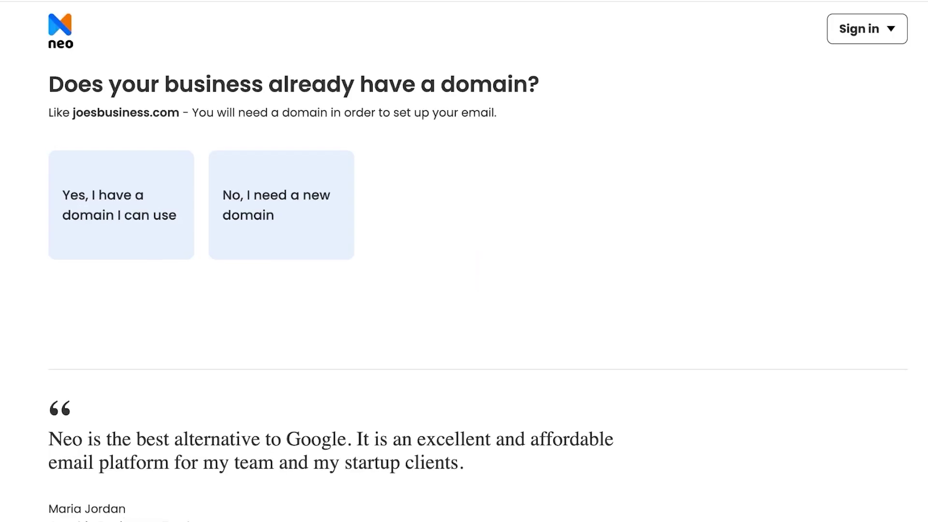
Step: Choose 'No, I need a new domain' and go to the new domain search
click(282, 205)
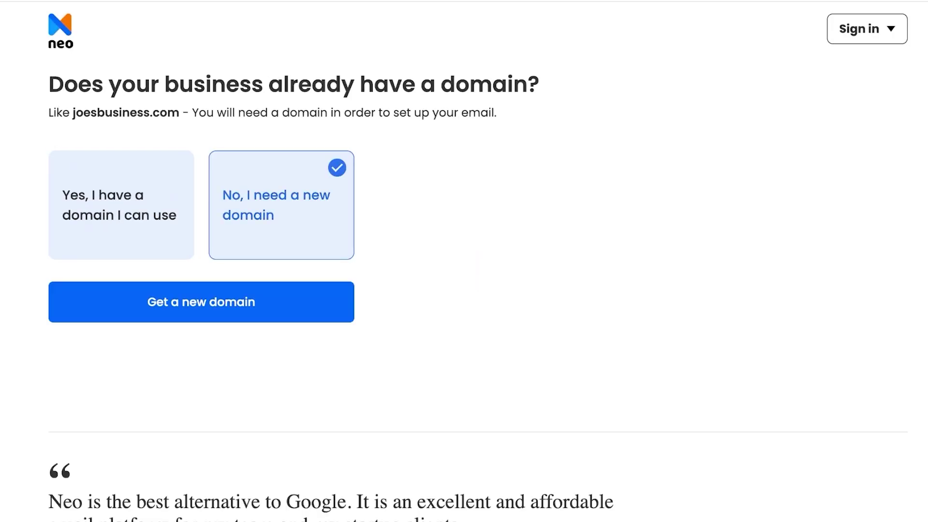
click(62, 196)
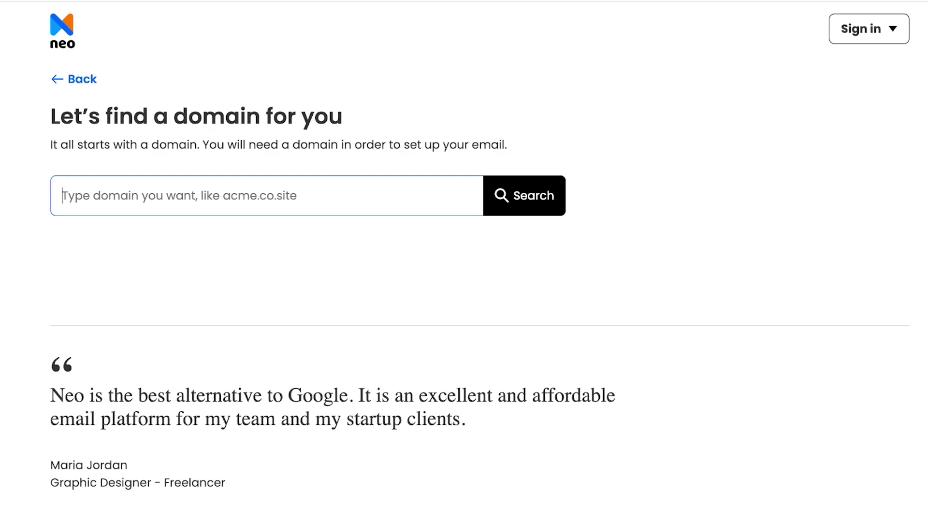
Step: Enter merakiproducedbyspencer in the domain search, correcting the typos
text(me)
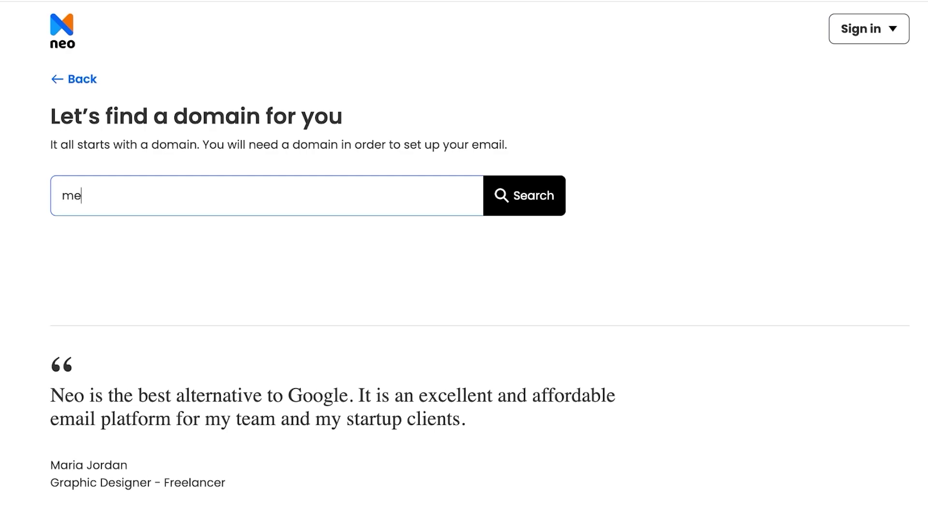
text(rakiproducedby)
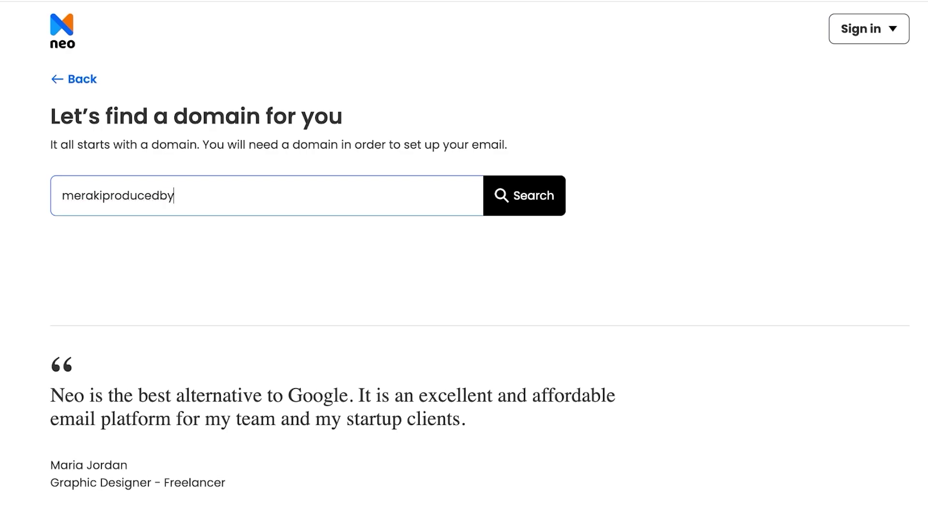
text(spencer)
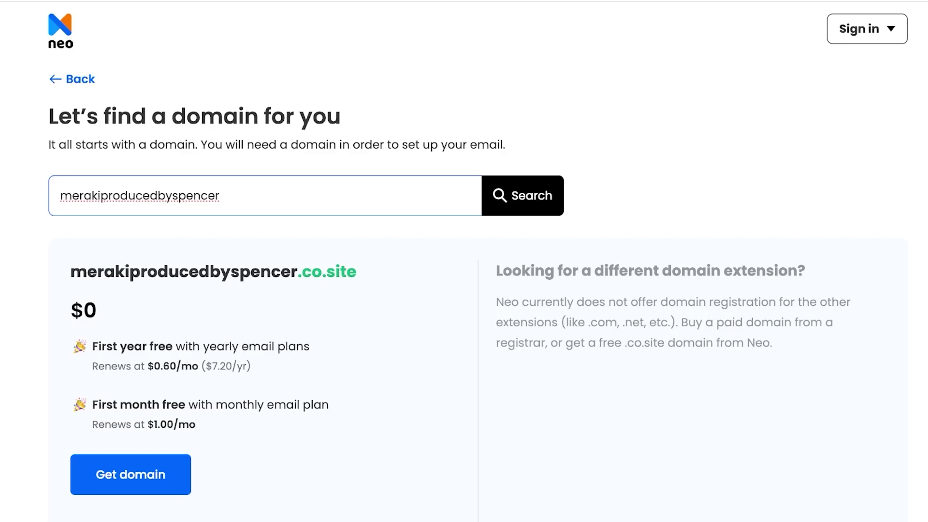
Step: Review the $0 merakiproducedbyspencer.co.site result and the note about other extensions
drag(71, 272, 322, 271)
scroll(450, 290, down, 4)
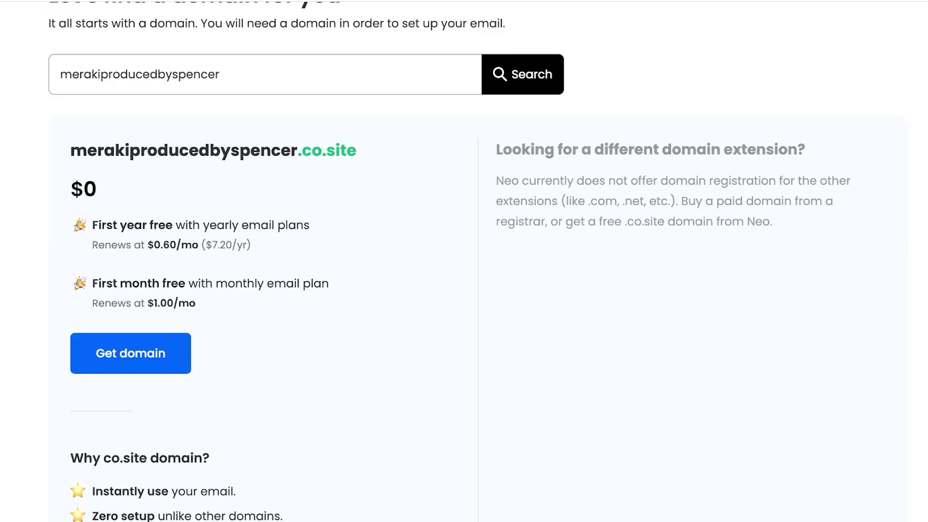
scroll(464, 261, up, 3)
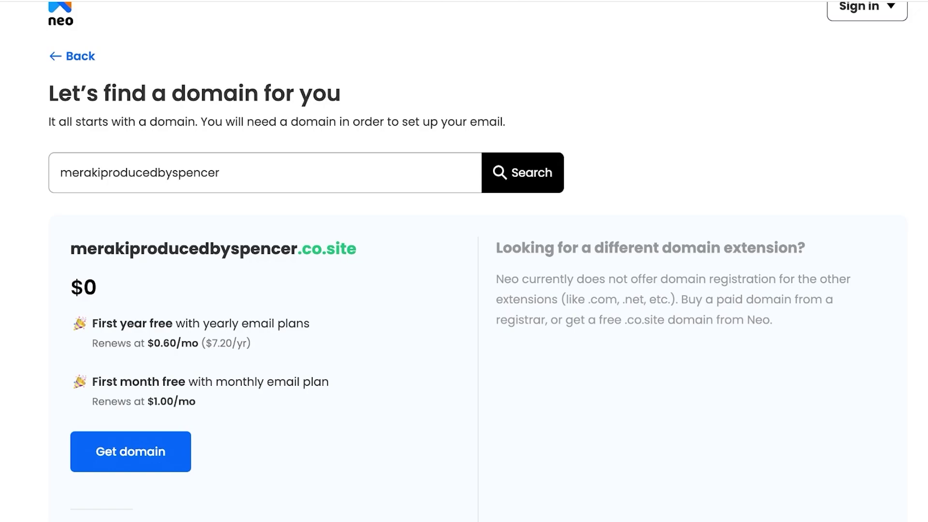
drag(598, 300, 676, 300)
click(219, 173)
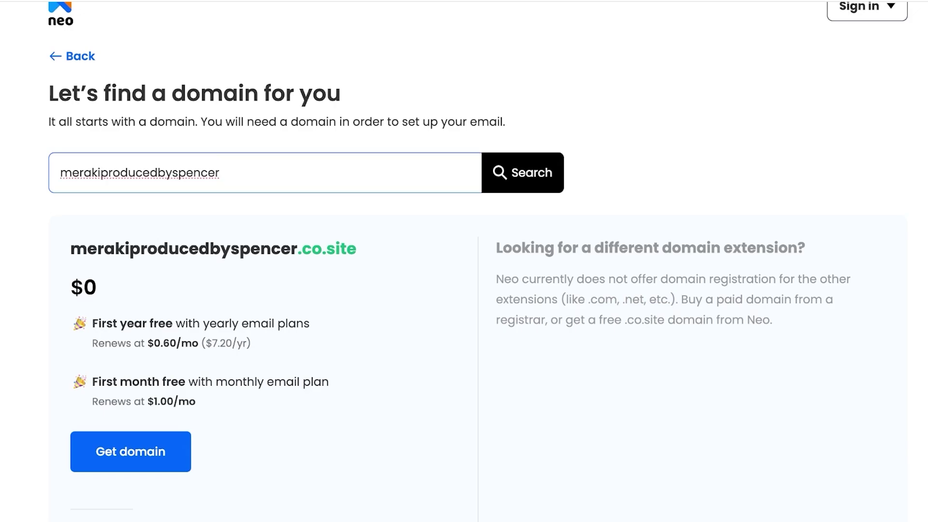
key(ctrl+a)
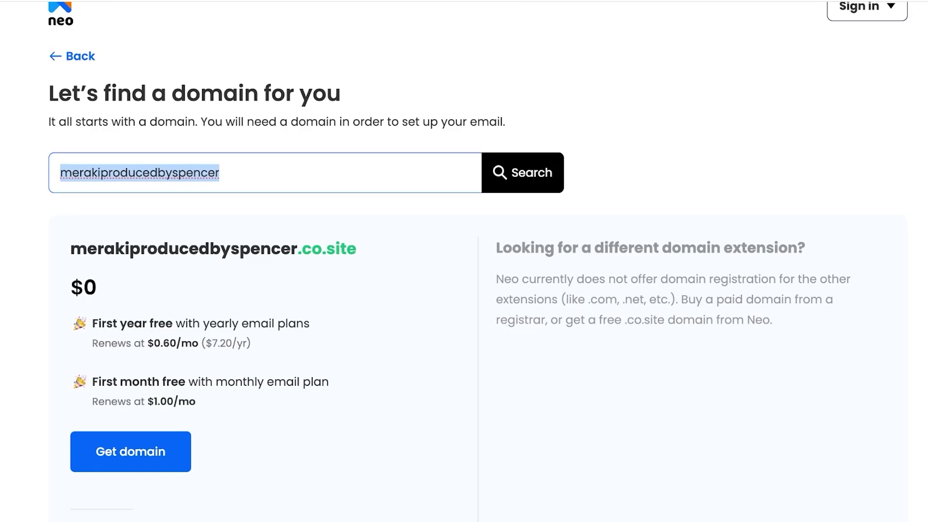
Step: Search spencerclothing and check the spencerclothing.co.site suggestion
key(BackSpace)
text(spenc)
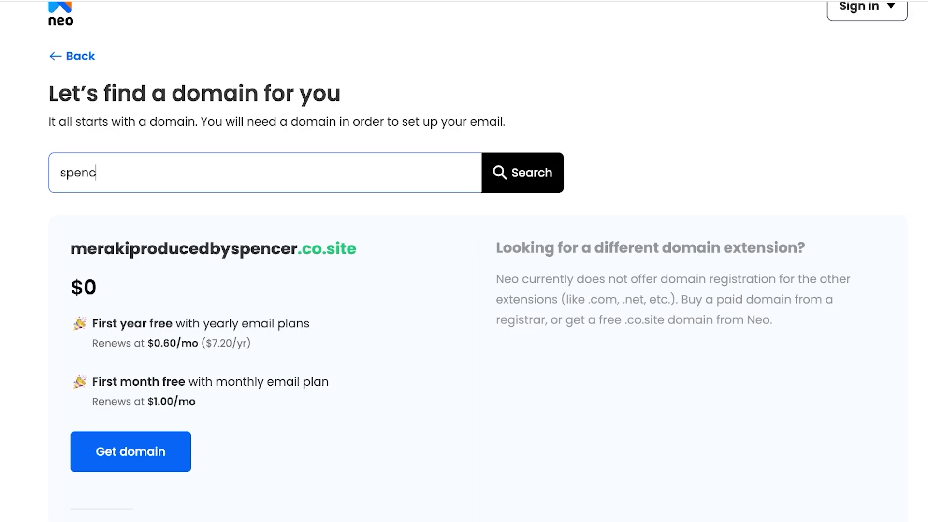
text(erclothing)
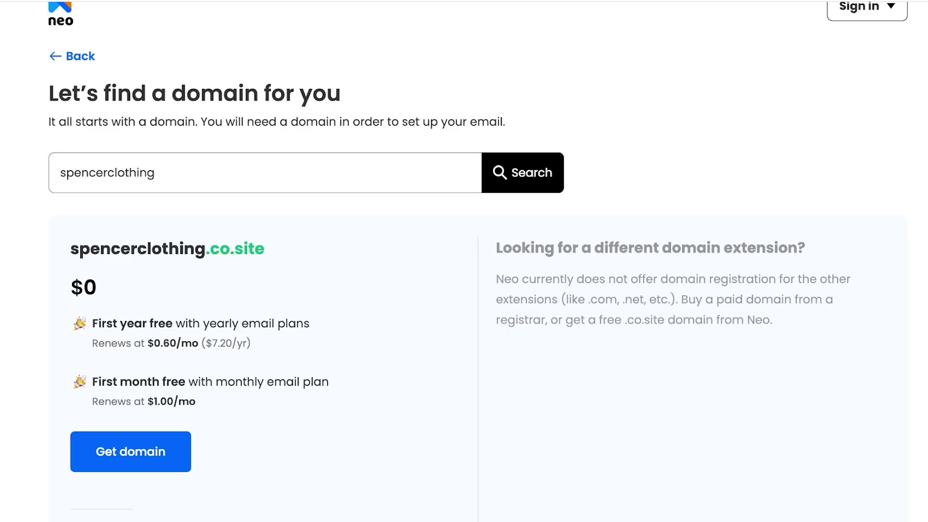
drag(90, 248, 265, 248)
click(154, 173)
key(ctrl+a)
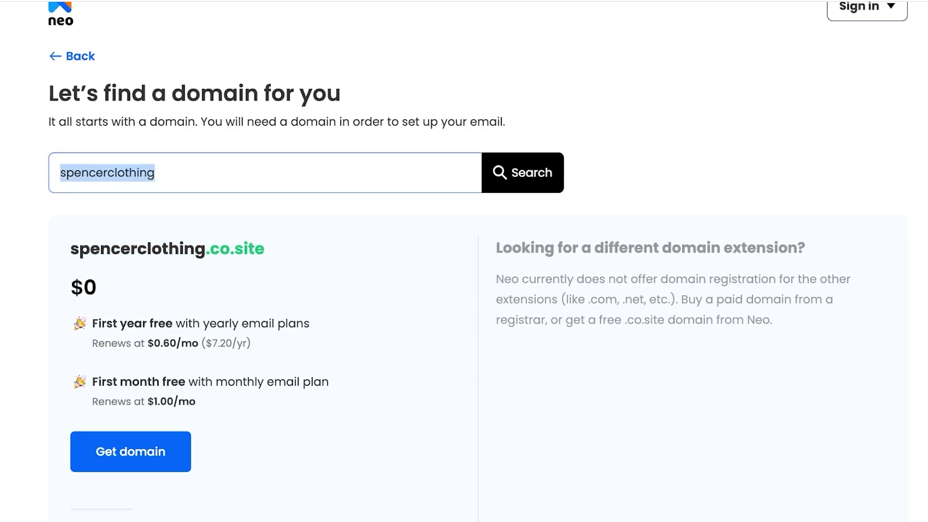
Step: Try spencer, then search lamaa and take the free lamaa.co.site domain
text(spencer)
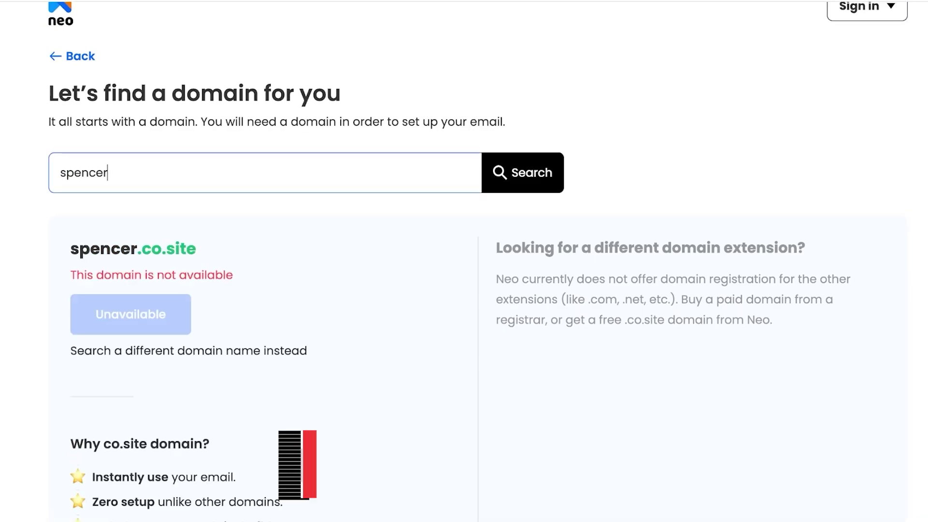
key(BackSpace)
key(BackSpace)
key(BackSpace)
key(BackSpace)
key(BackSpace)
key(BackSpace)
key(BackSpace)
text(lamaa)
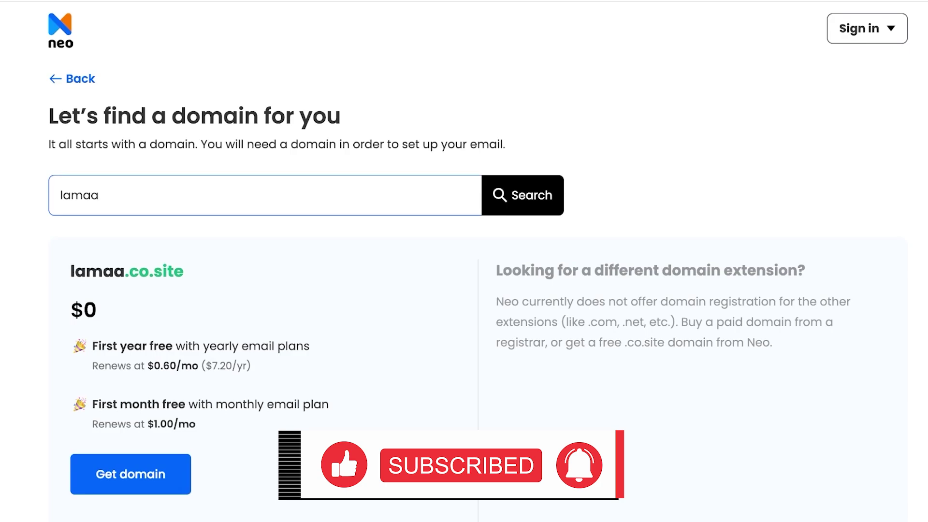
scroll(92, 290, down, 1)
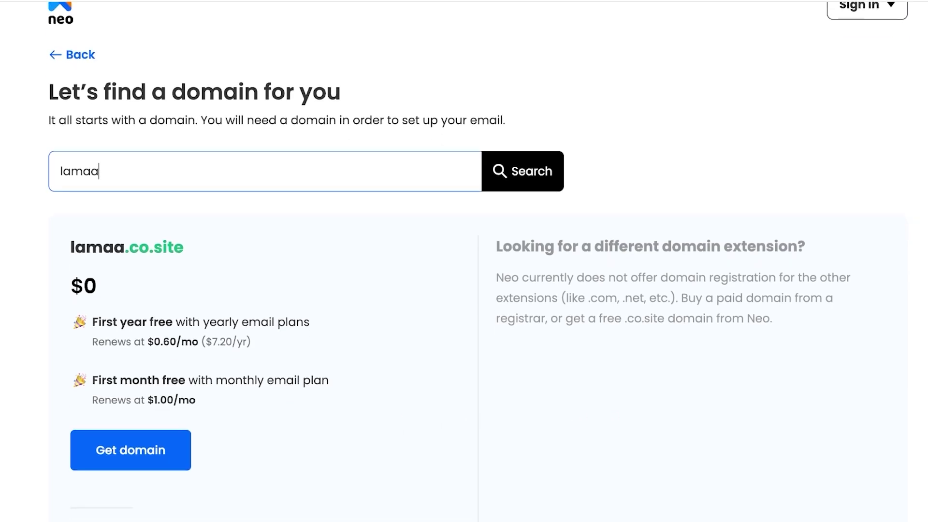
drag(84, 286, 97, 286)
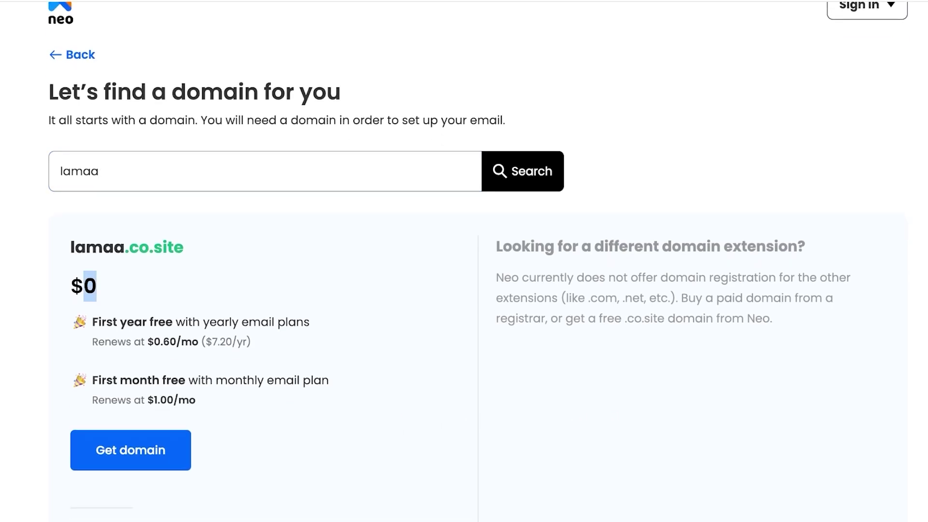
scroll(92, 290, down, 1)
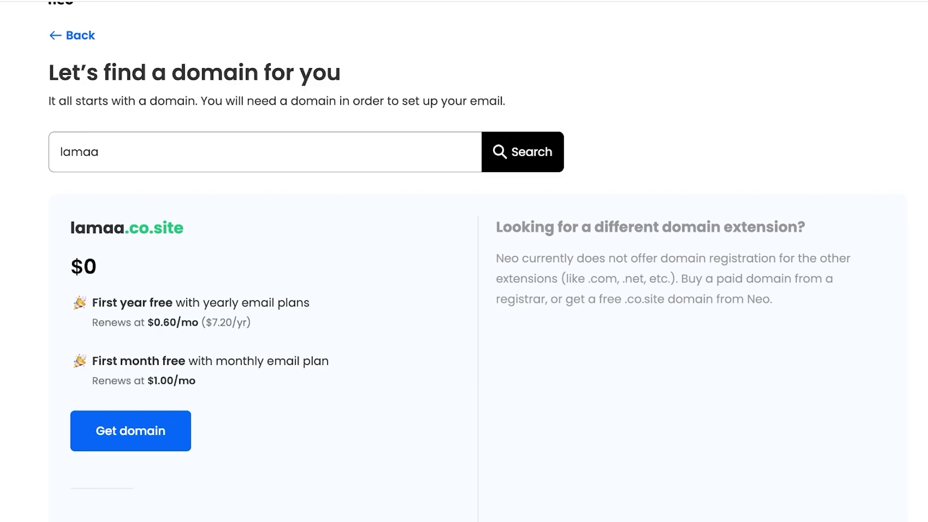
scroll(450, 261, down, 1)
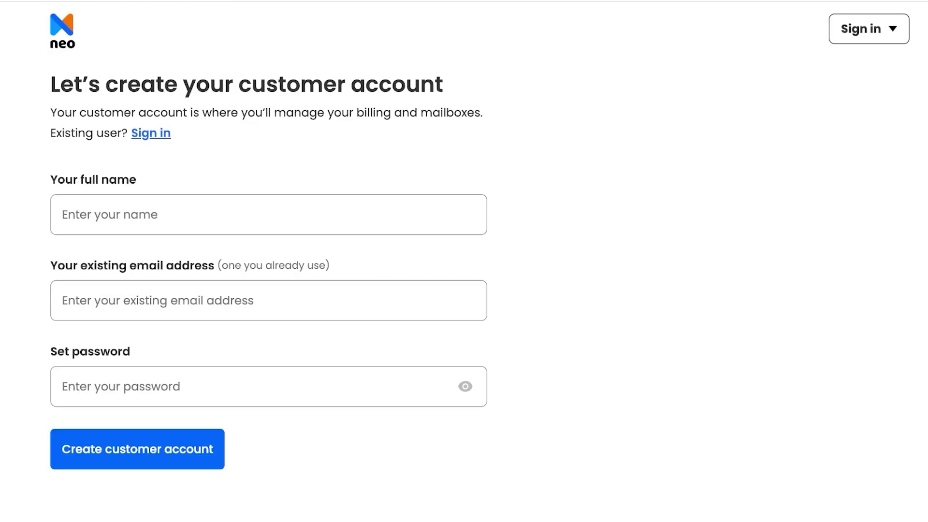
Step: Create the customer account with the holder's full name, existing email address and a password
click(65, 214)
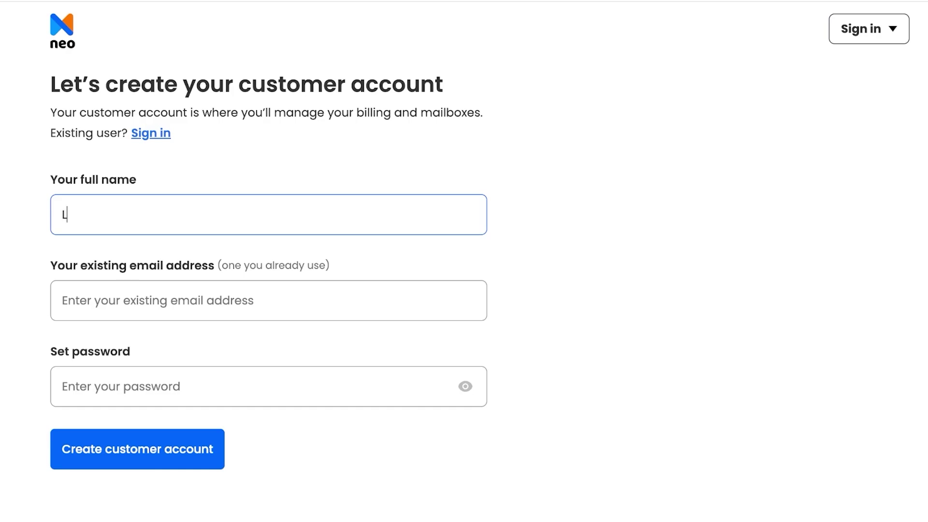
click(67, 300)
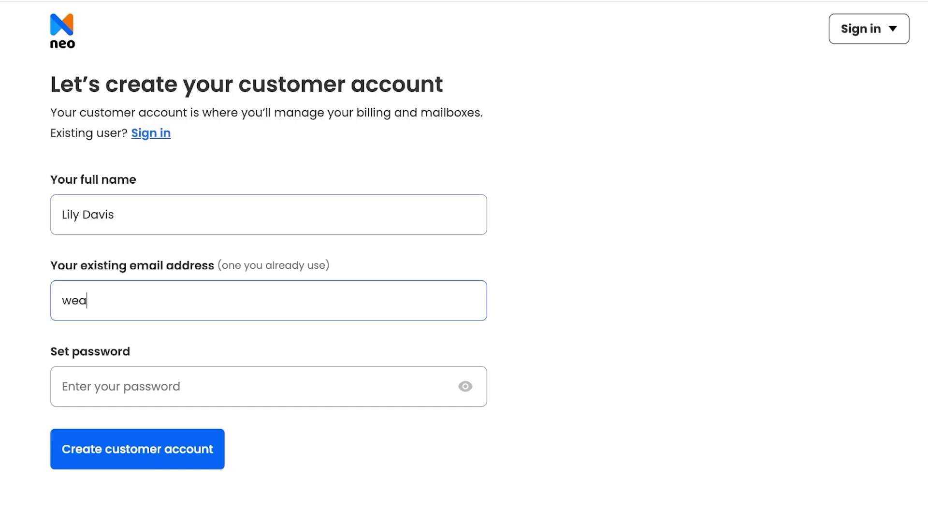
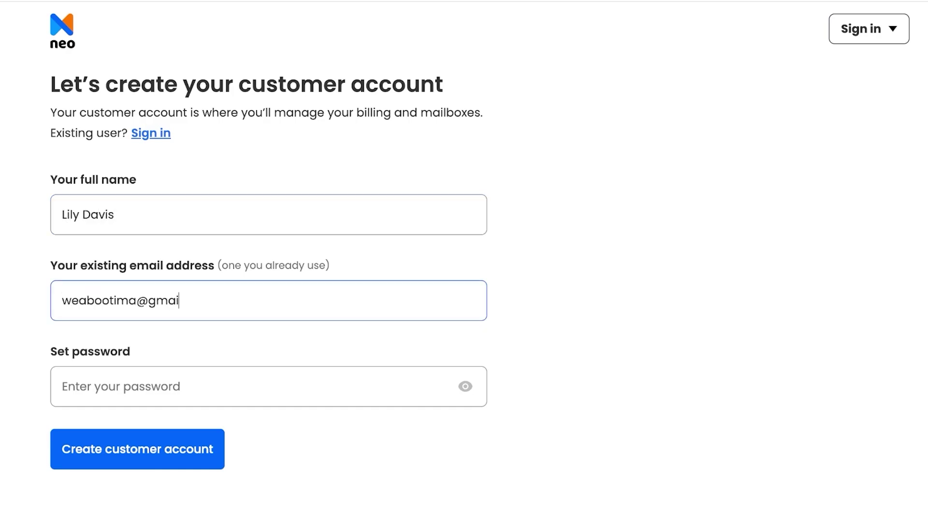
click(68, 387)
text(••)
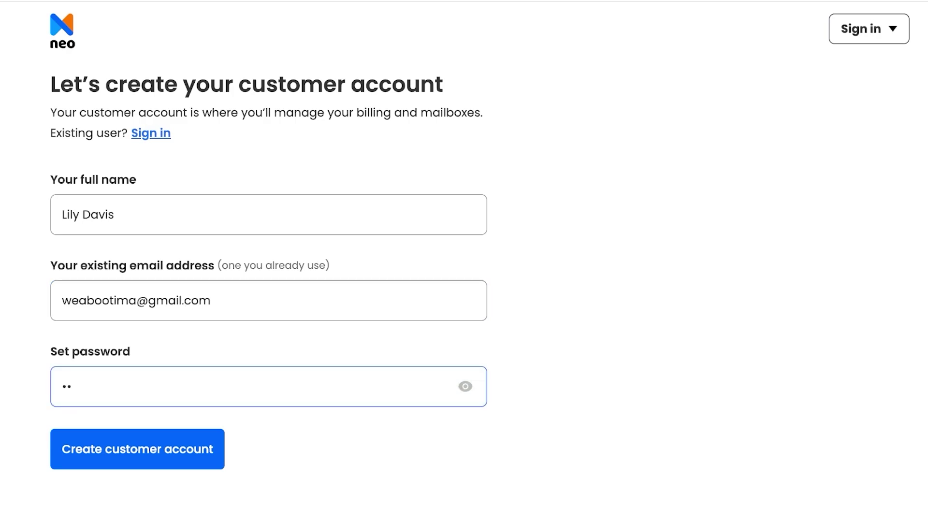
text(•••••••)
key(Return)
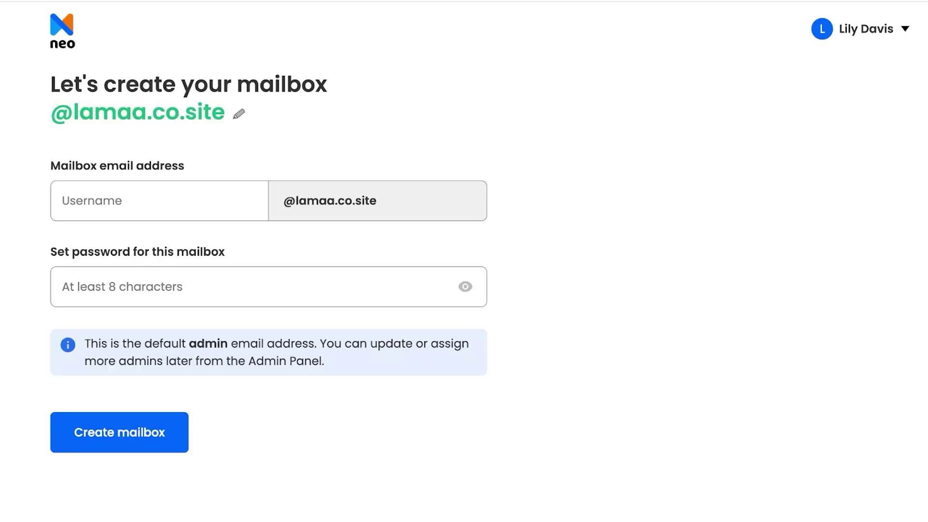
click(159, 201)
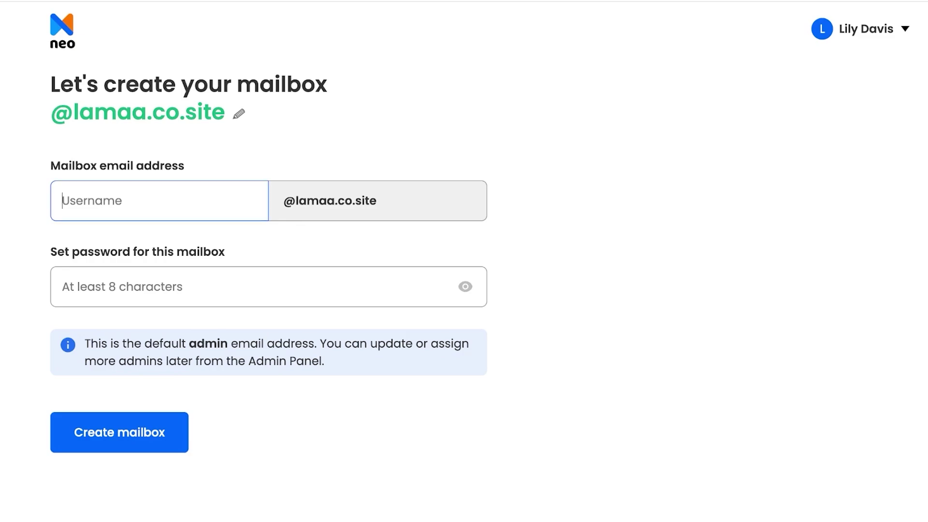
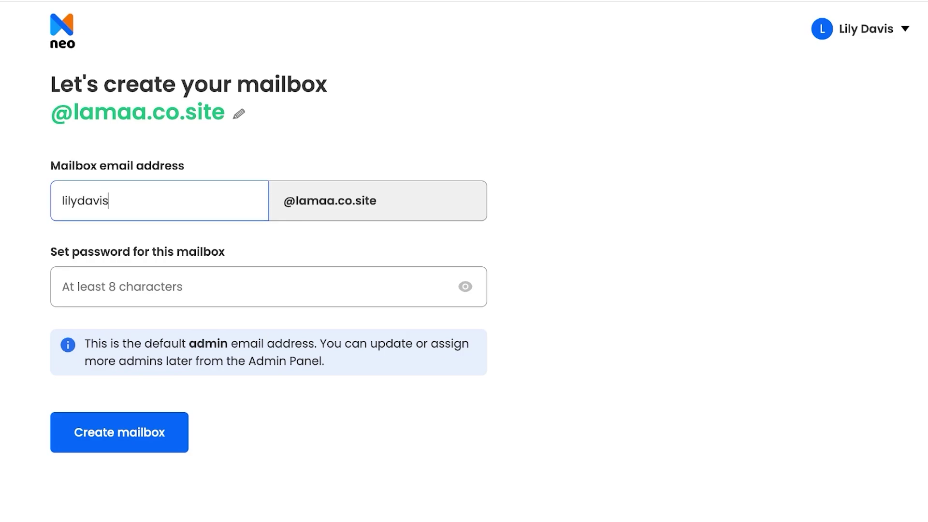
click(96, 286)
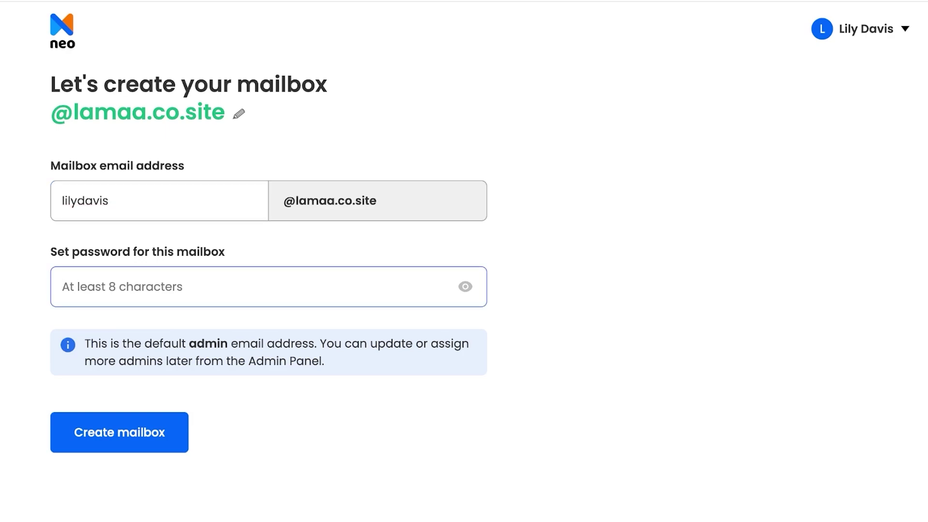
text(•••••••••)
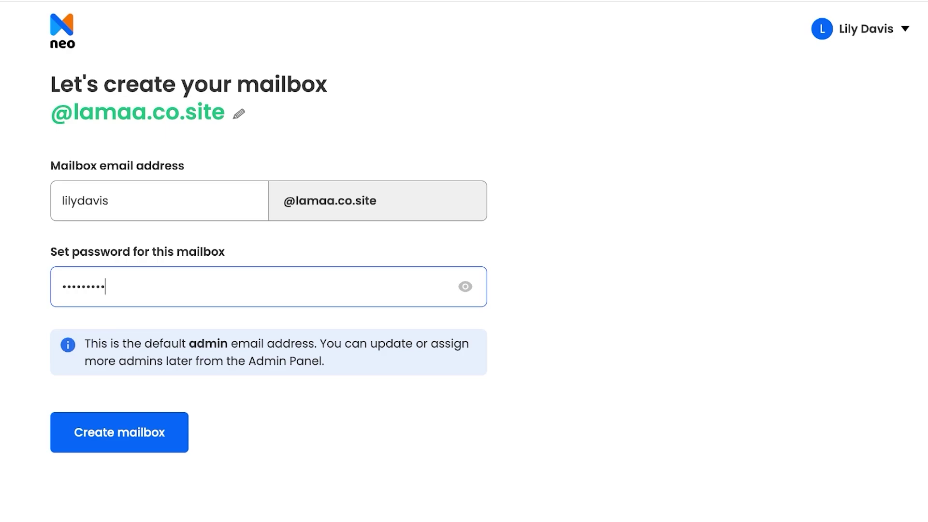
drag(99, 344, 218, 343)
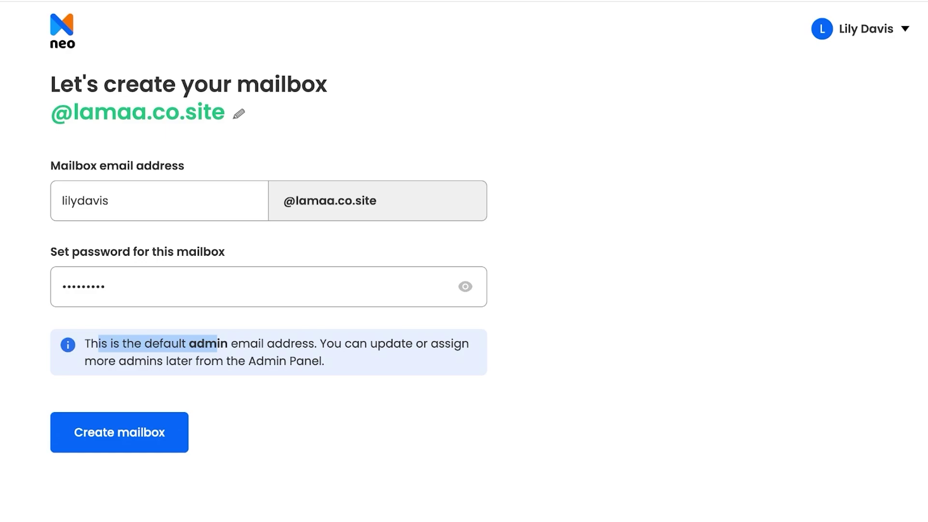
click(218, 343)
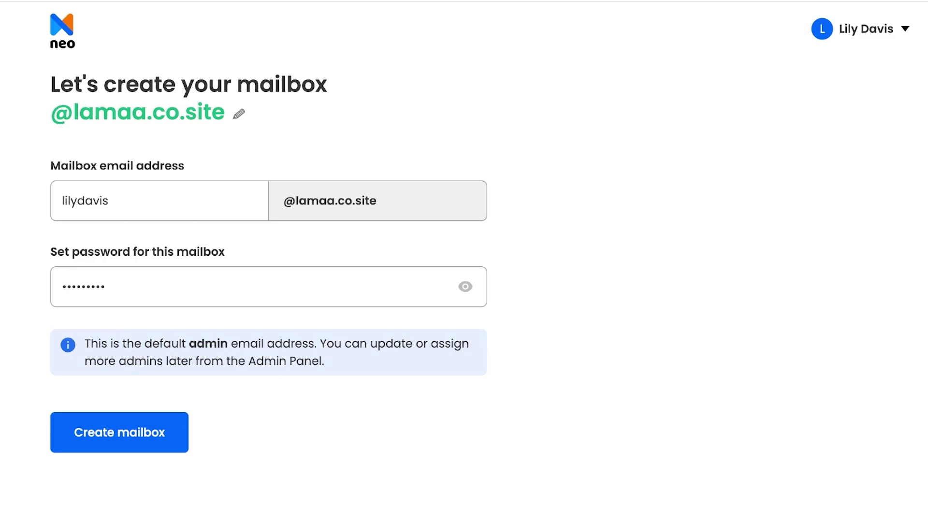
key(Return)
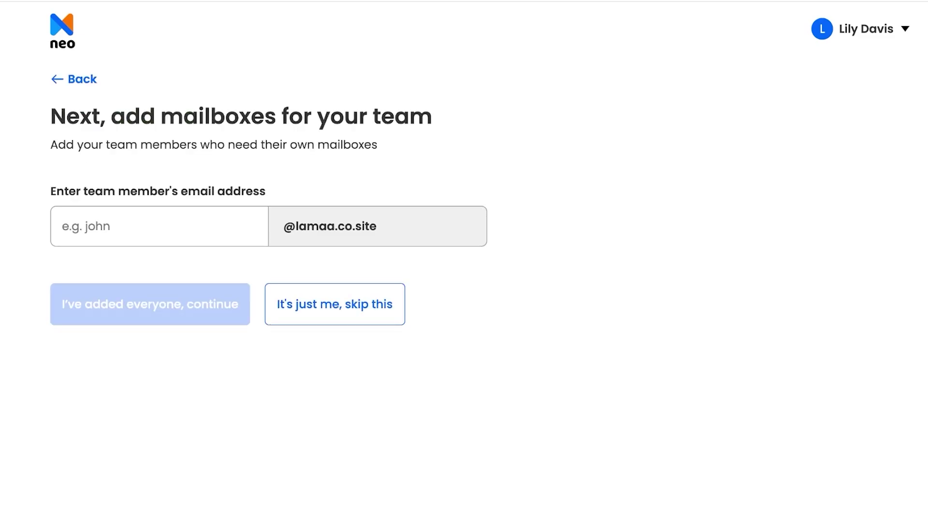
Step: Skip the team and general mailbox steps to reach the AI site builder offer
click(62, 226)
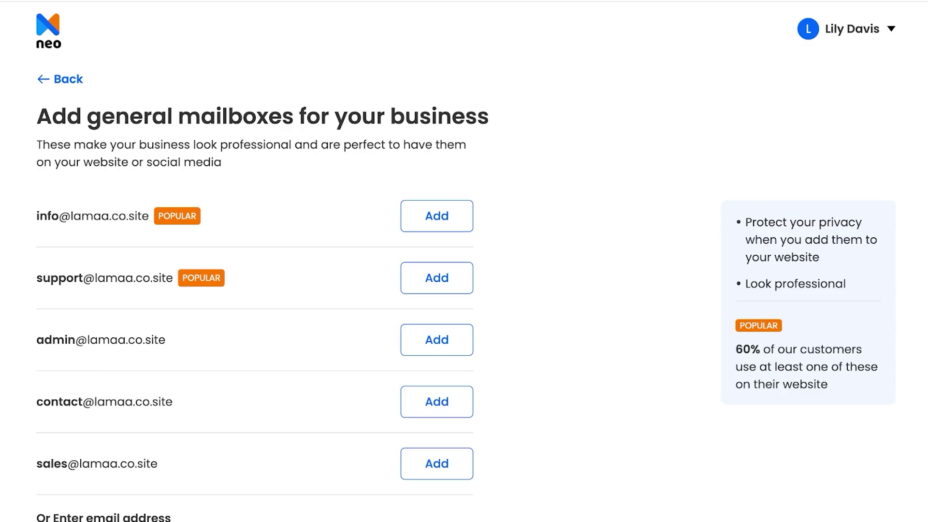
scroll(464, 261, down, 2)
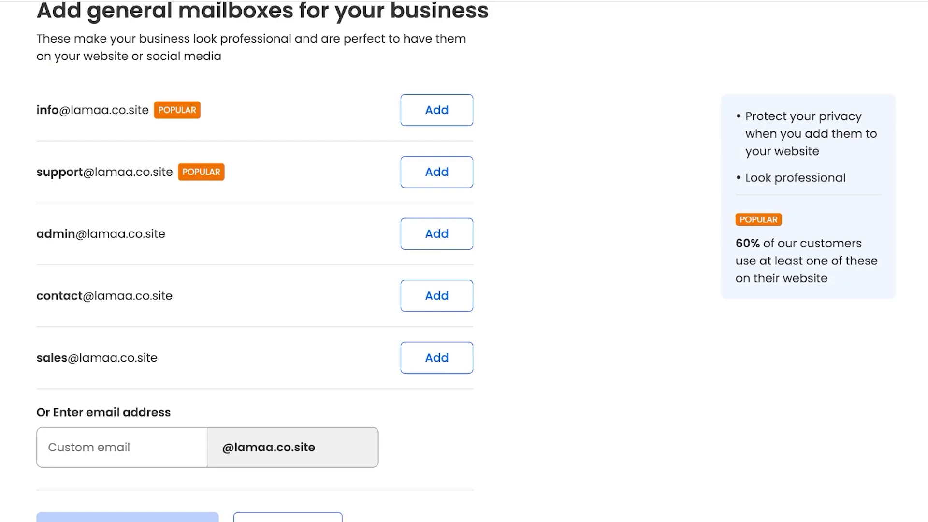
scroll(465, 261, down, 1)
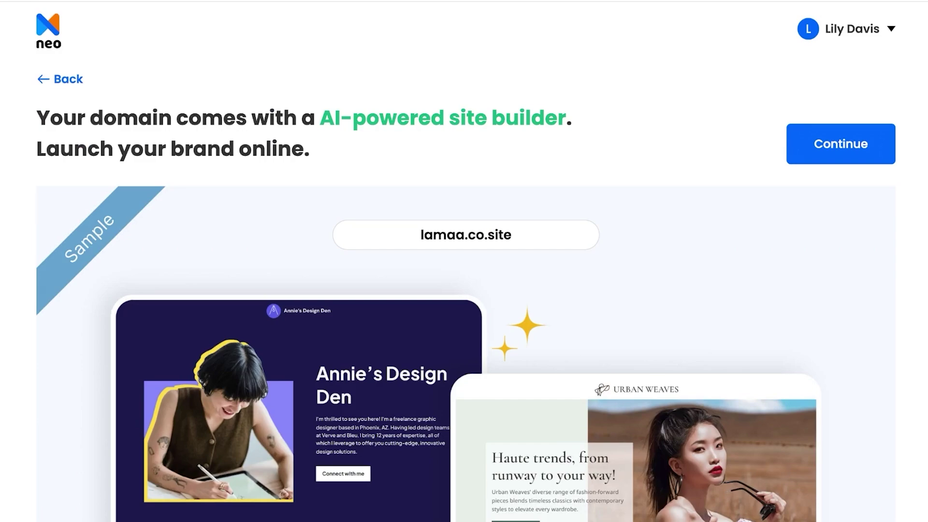
Step: Compare Starter, Standard and Max features, ending on monthly prices $2.49, $4.99 and $9.99
scroll(464, 261, down, 10)
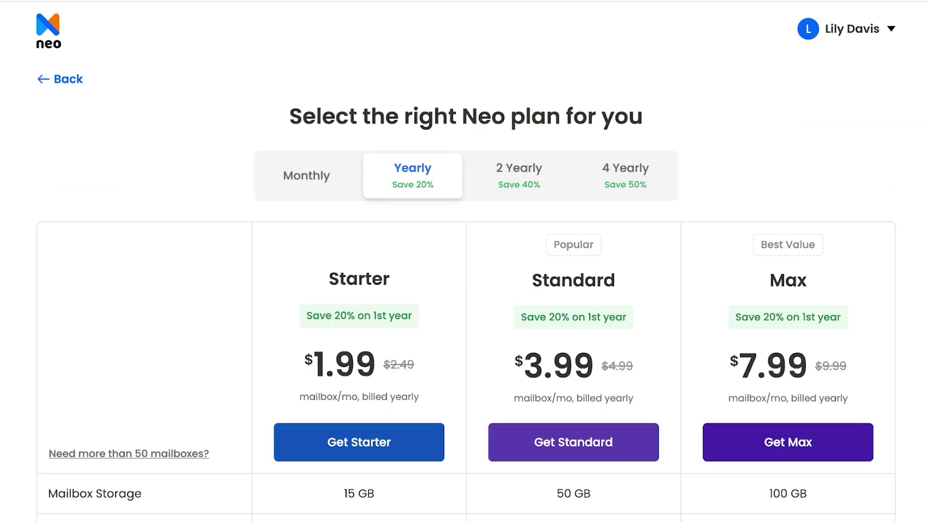
click(307, 175)
scroll(464, 261, down, 1)
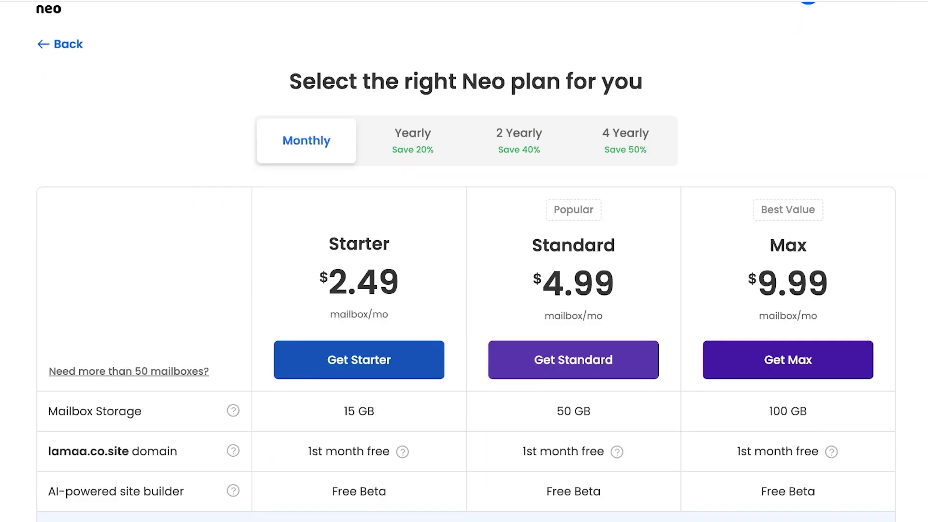
click(413, 141)
scroll(464, 261, down, 10)
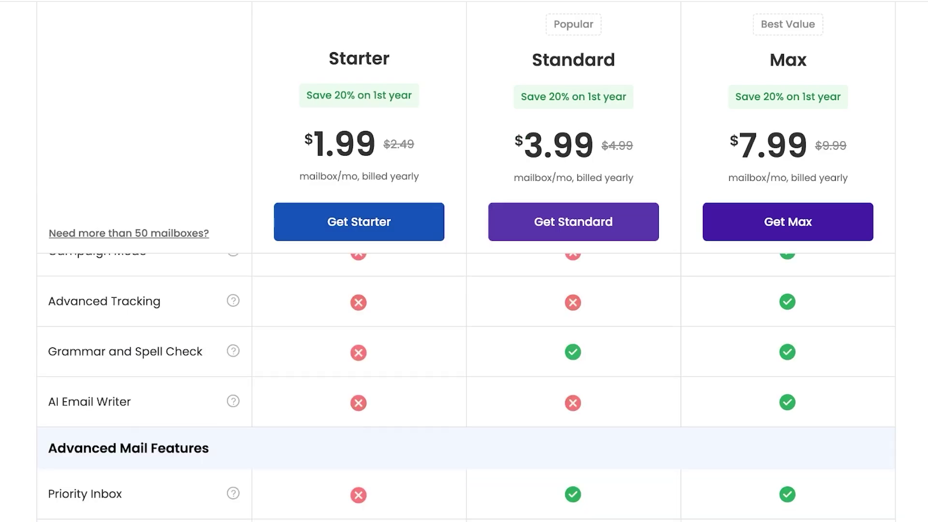
scroll(464, 261, up, 15)
scroll(465, 261, down, 10)
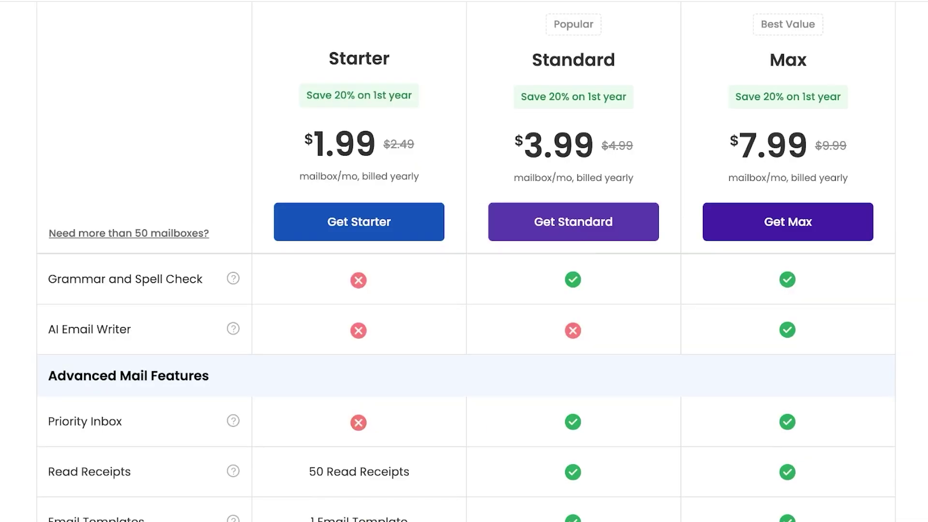
scroll(464, 261, down, 5)
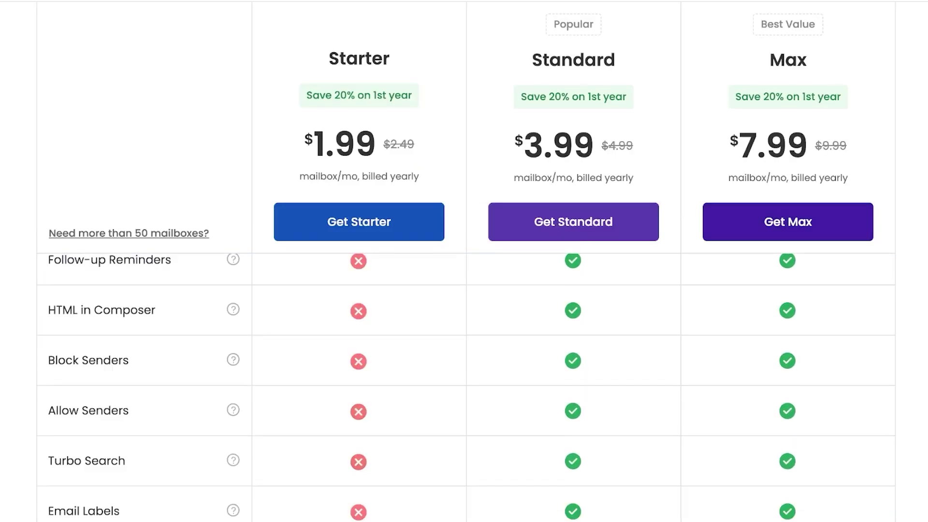
scroll(464, 261, up, 15)
click(306, 121)
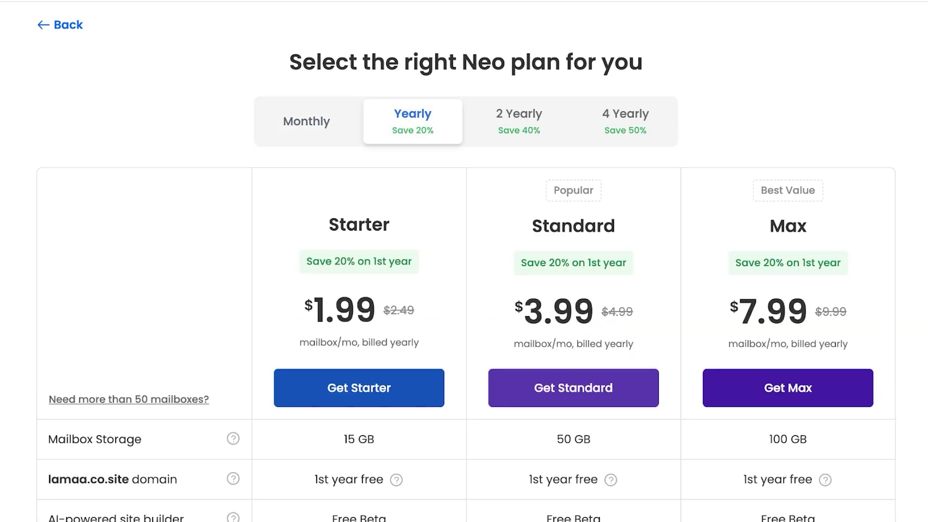
click(307, 121)
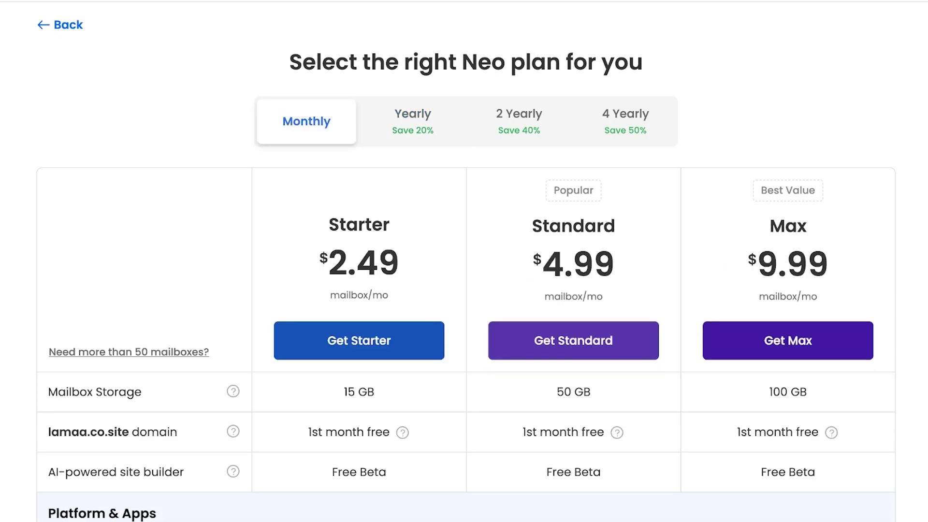
Step: Start Starter plan checkout and review the billing cycle options, keeping Monthly
click(358, 340)
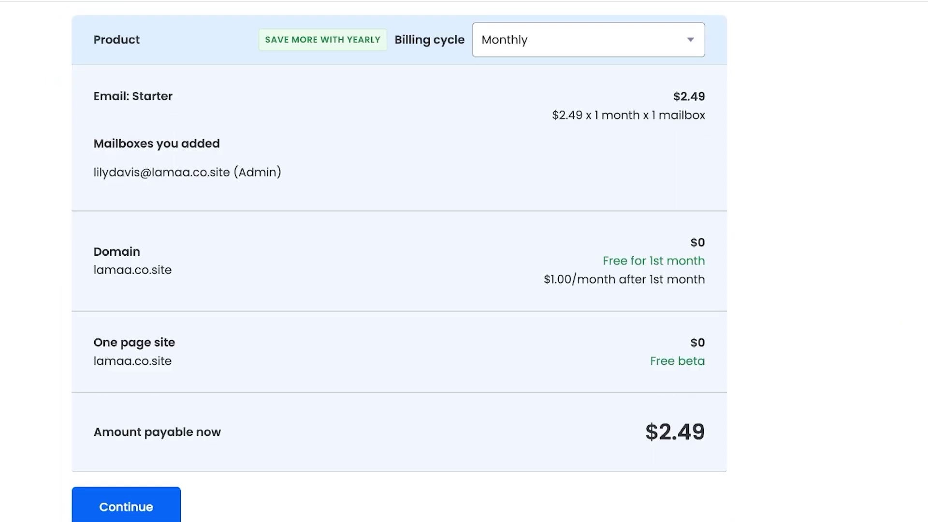
scroll(399, 261, up, 2)
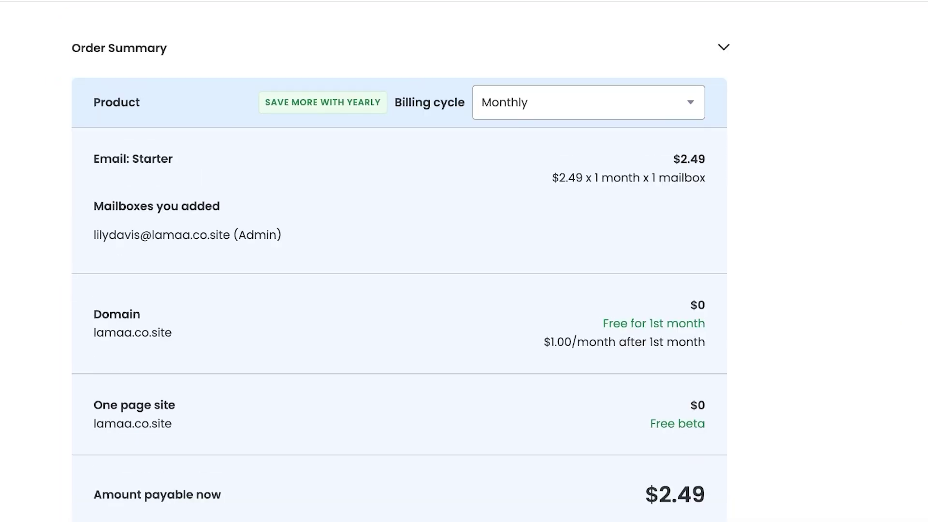
scroll(399, 261, up, 2)
click(588, 179)
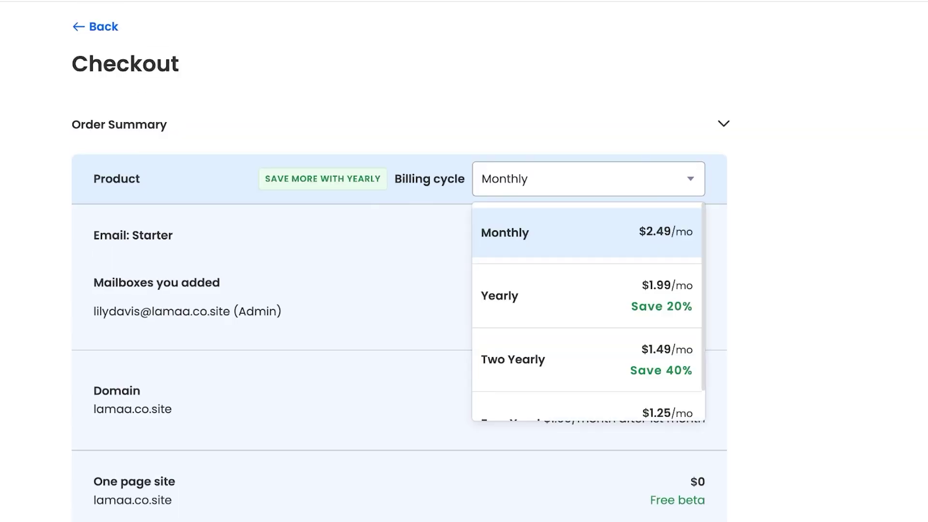
key(Escape)
click(589, 179)
scroll(589, 314, down, 1)
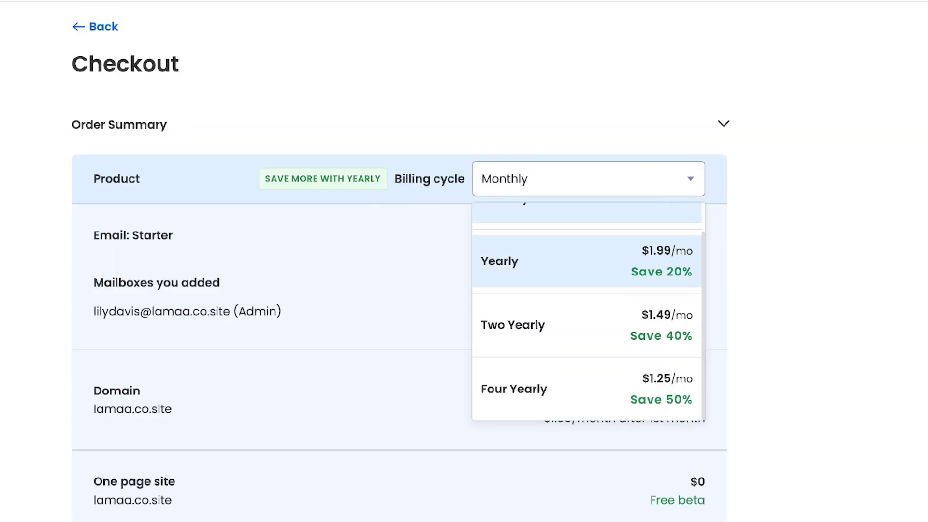
key(Escape)
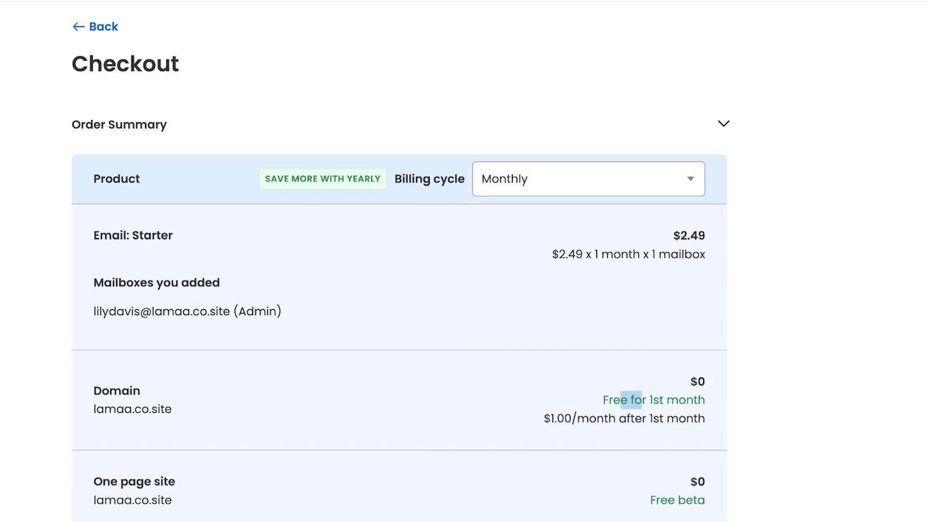
Step: Switch Starter billing to Yearly (Save 20%) for $23.88, then return to the plans
scroll(399, 261, down, 1)
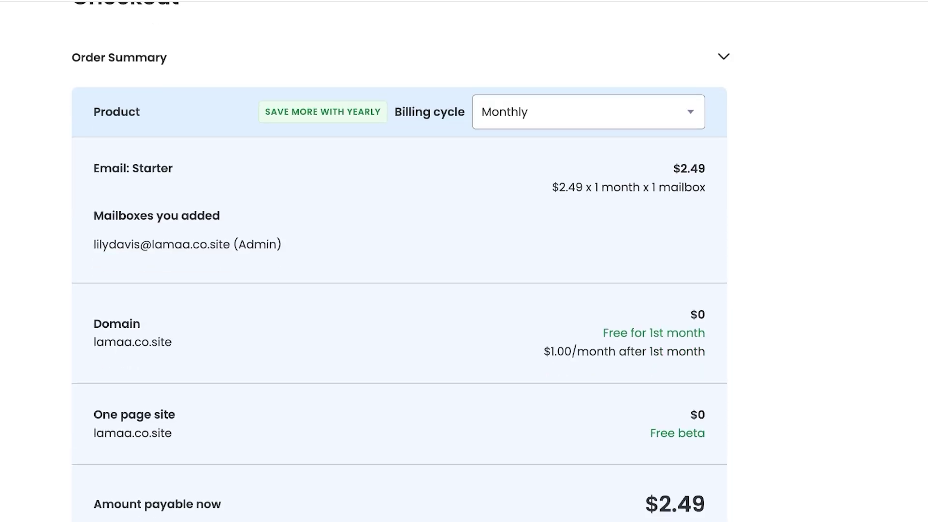
scroll(400, 261, down, 2)
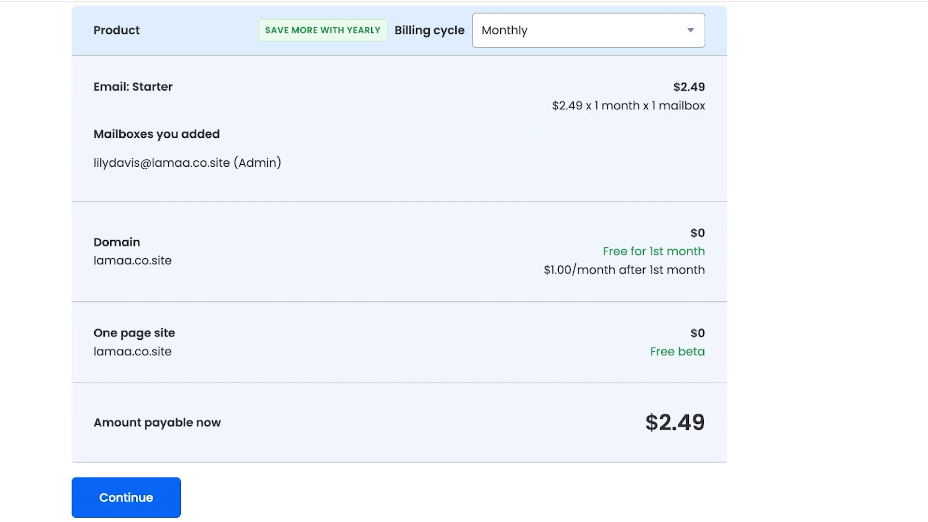
scroll(400, 261, up, 1)
click(589, 102)
click(587, 218)
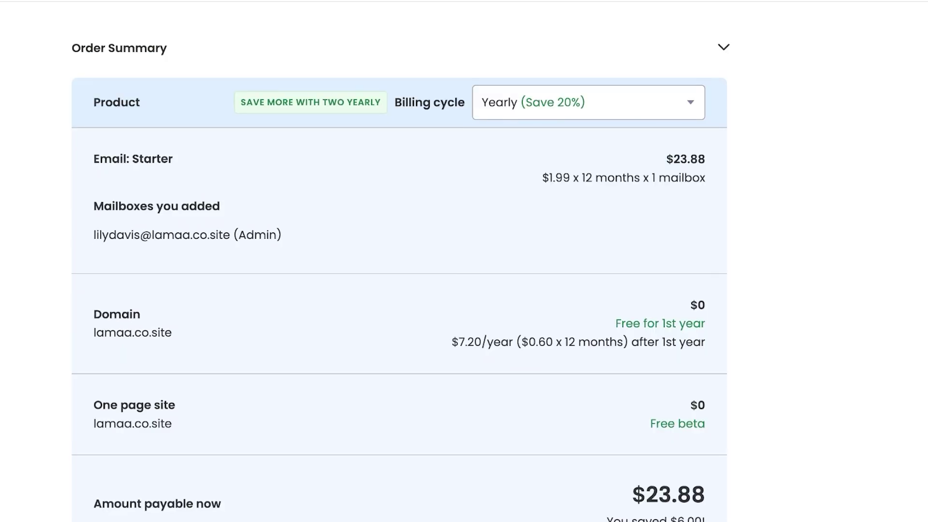
scroll(400, 261, down, 1)
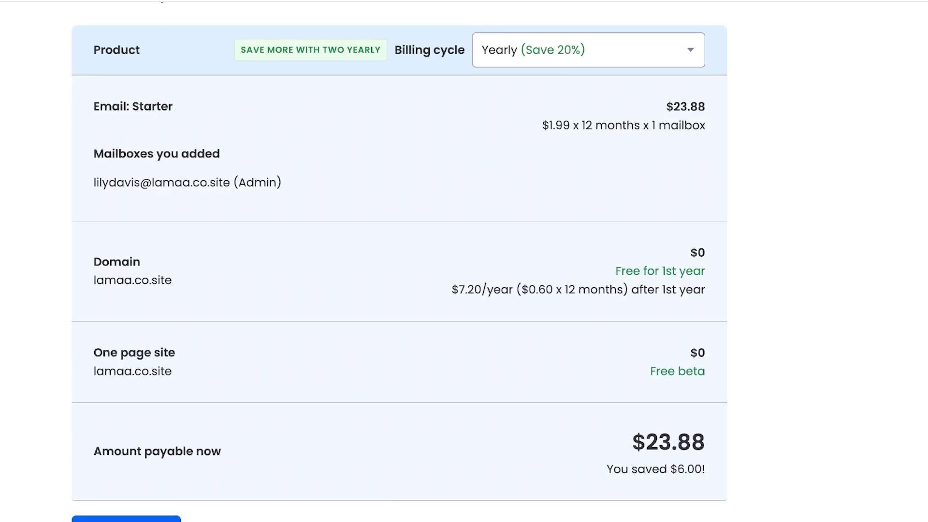
scroll(400, 261, up, 3)
click(104, 79)
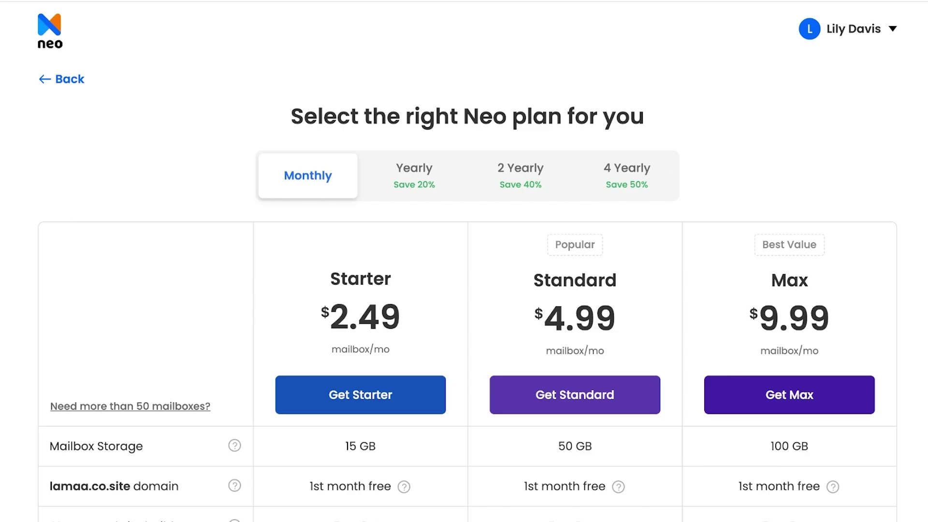
Step: Compare Yearly and 2 Yearly prices, ending on yearly Starter $1.99, Standard $3.99, Max $7.99
click(414, 175)
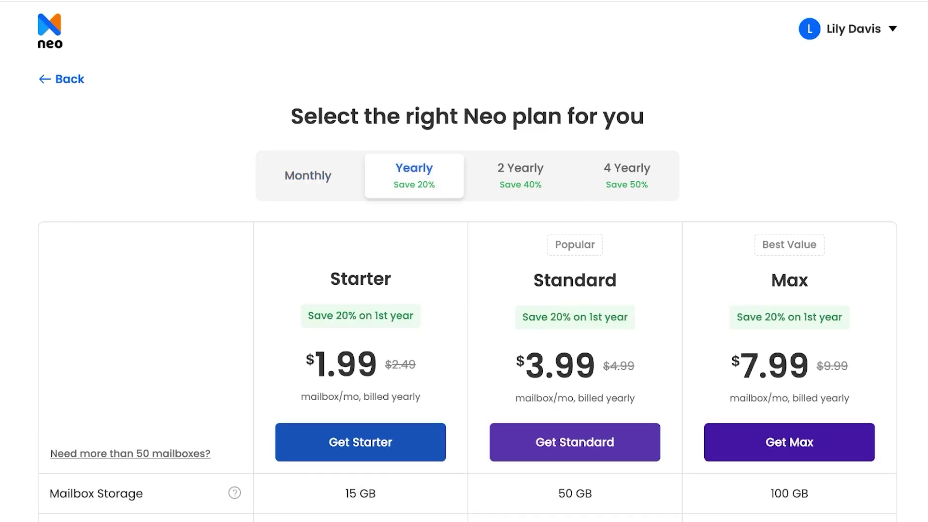
click(521, 175)
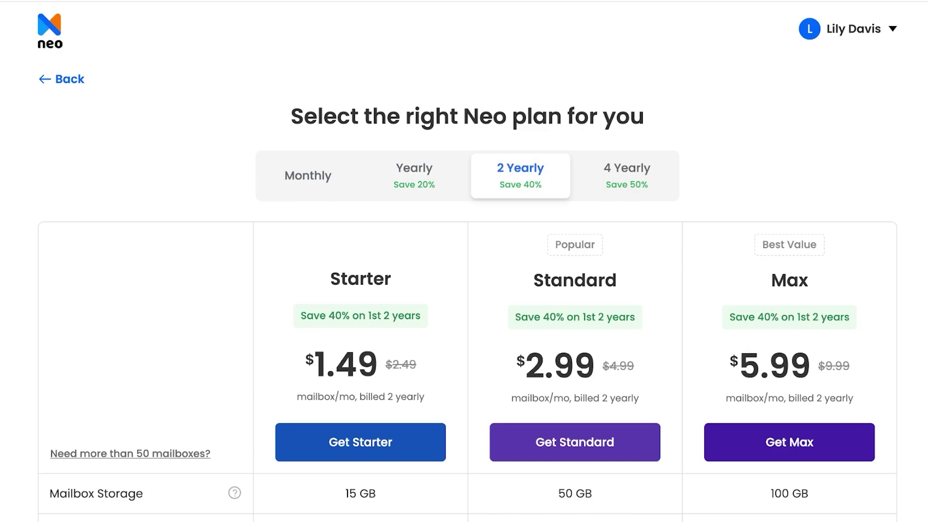
click(415, 175)
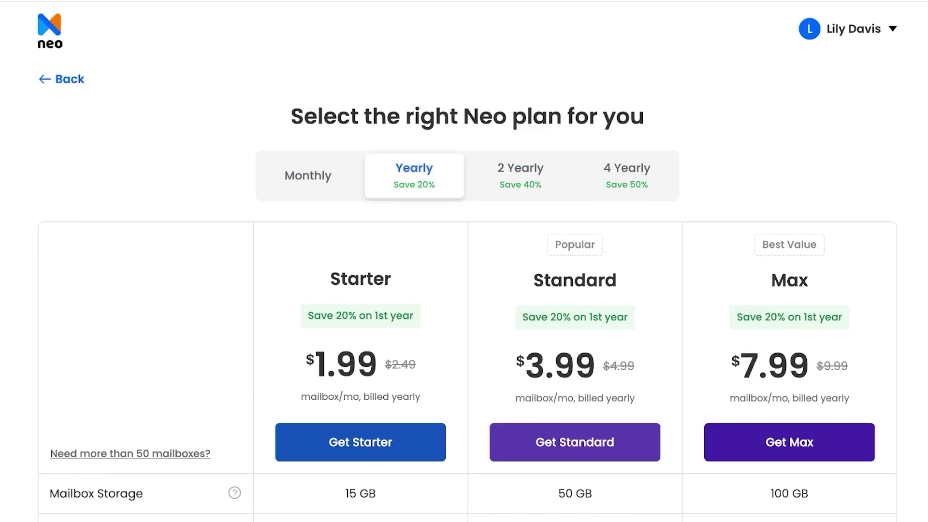